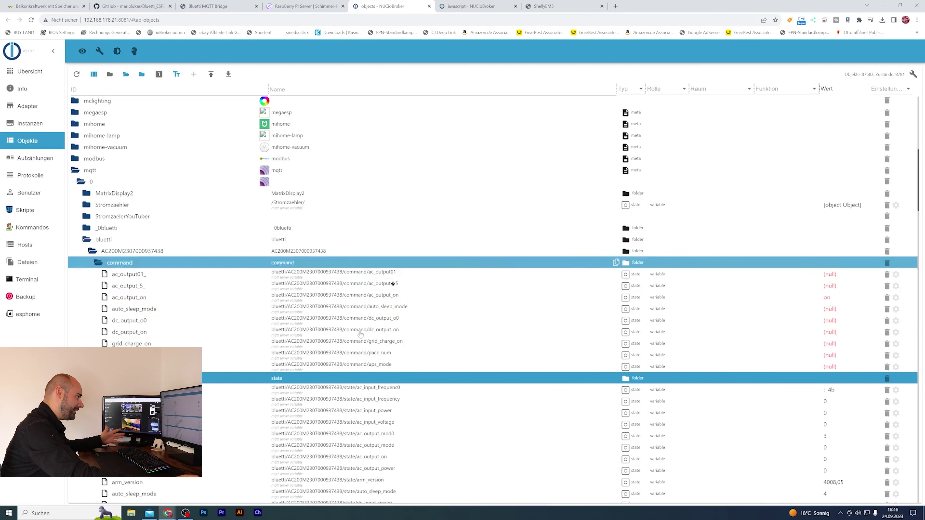
scroll(509, 318, "down", 1)
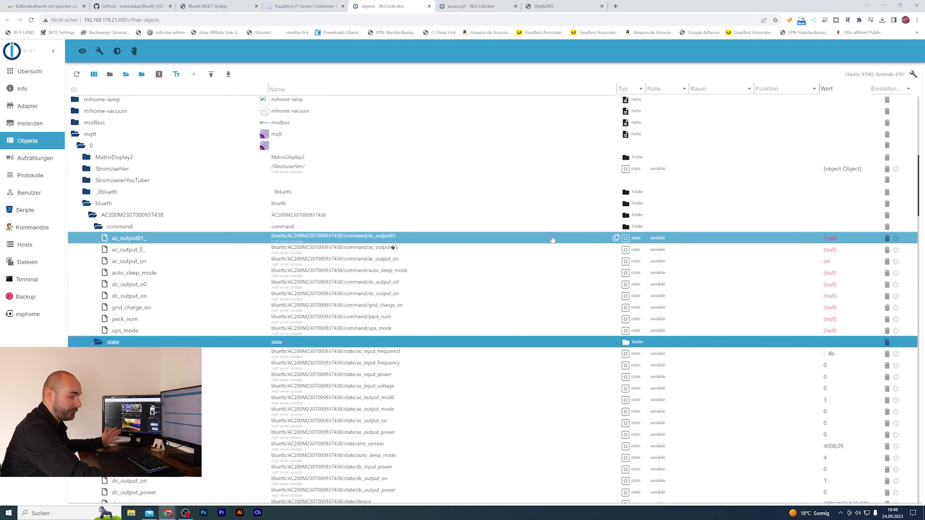
scroll(548, 246, "down", 4)
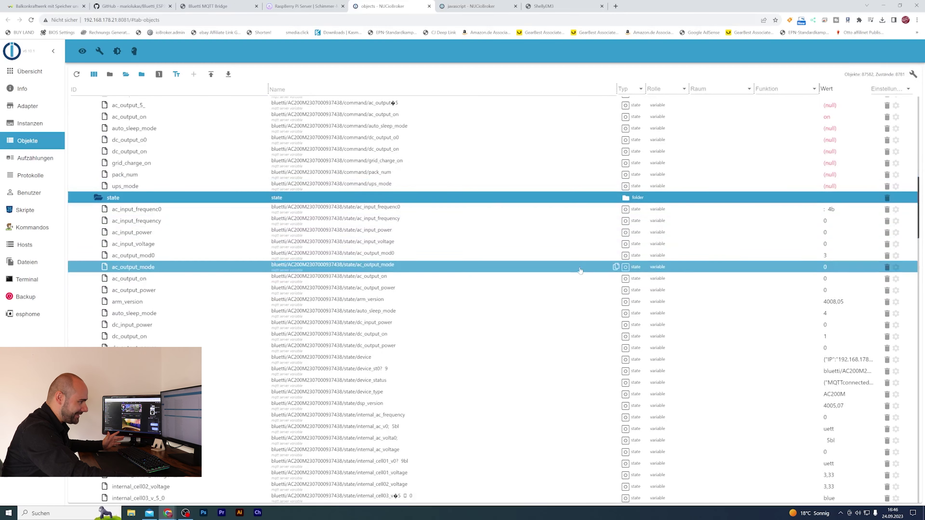
scroll(235, 255, "down", 1)
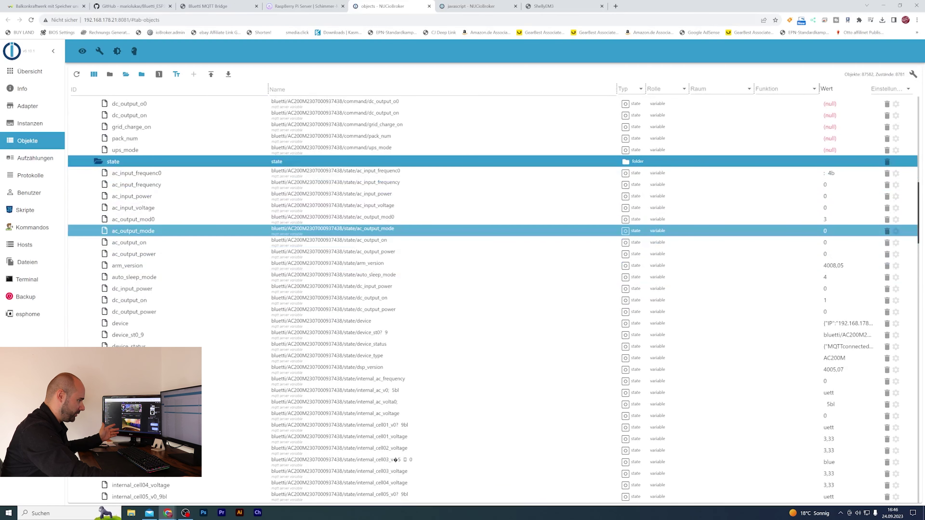
scroll(493, 300, "down", 2)
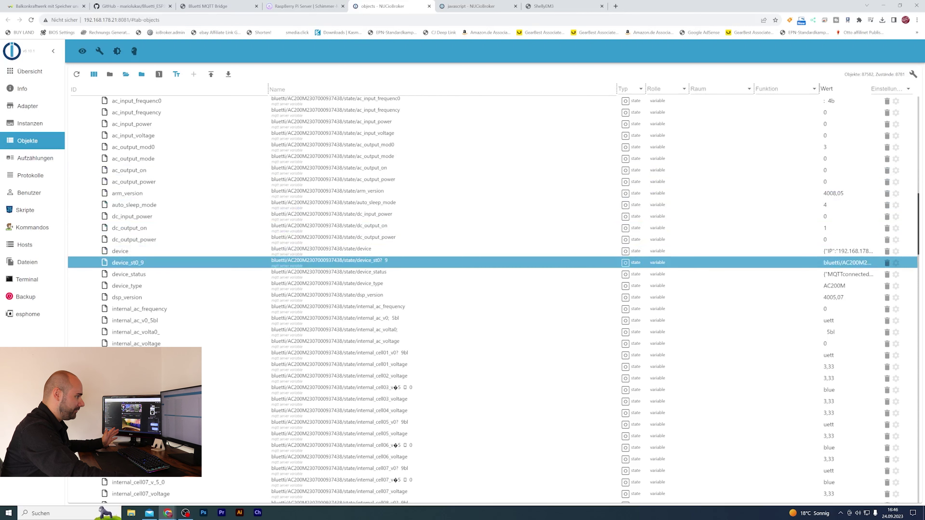
left_click(127, 285)
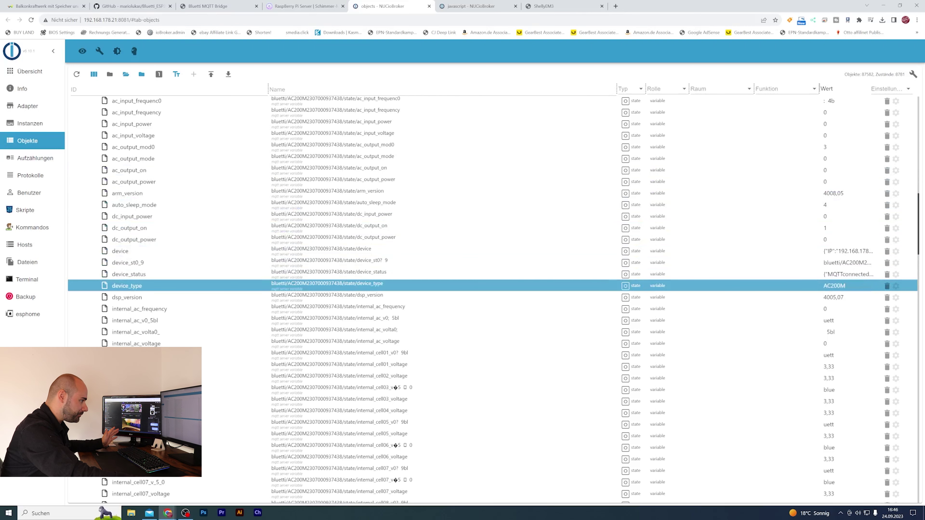
mouse_move(833, 285)
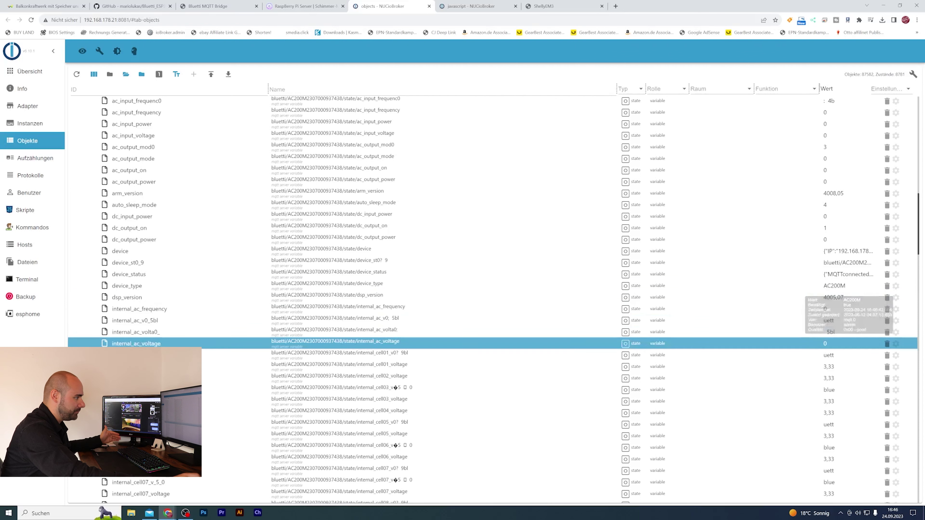
scroll(492, 328, "down", 1)
scroll(492, 328, "down", 1)
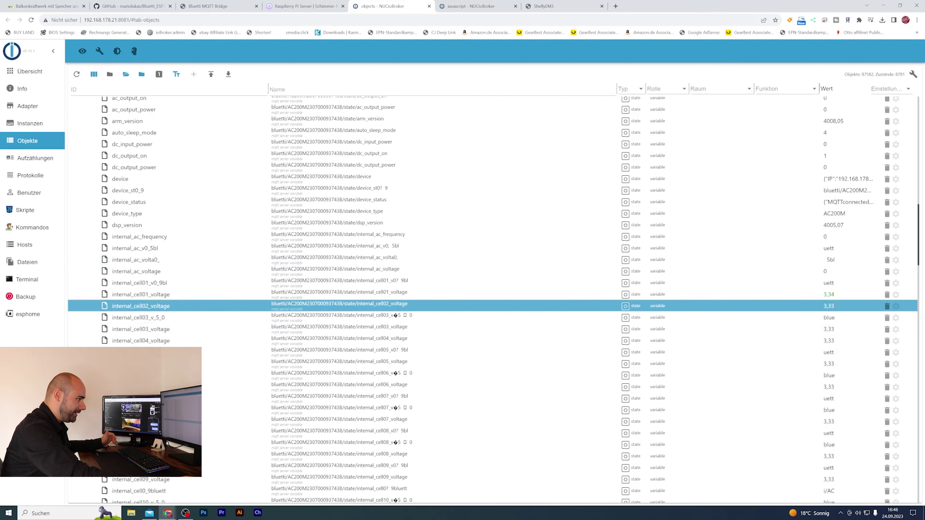
left_click(829, 317)
left_click(828, 306)
left_click(829, 294)
left_click(829, 305)
left_click(829, 295)
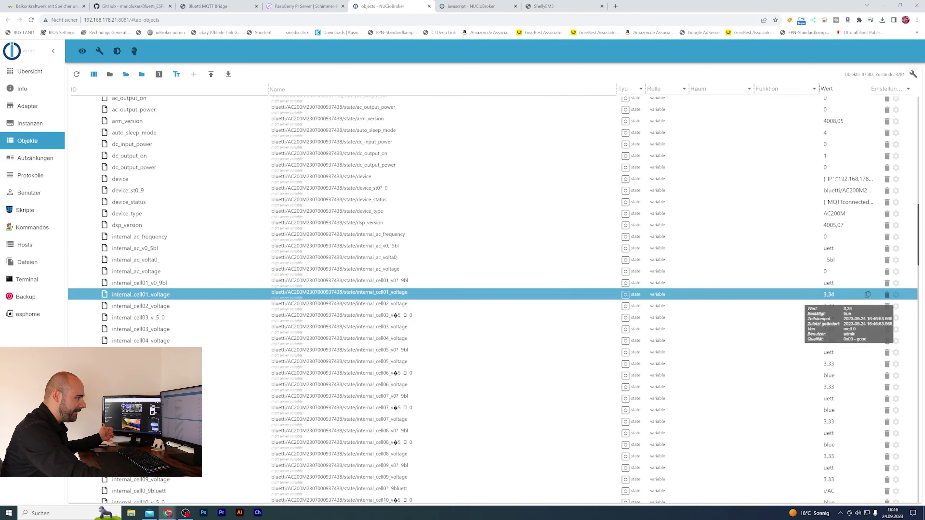
left_click(828, 305)
left_click(828, 295)
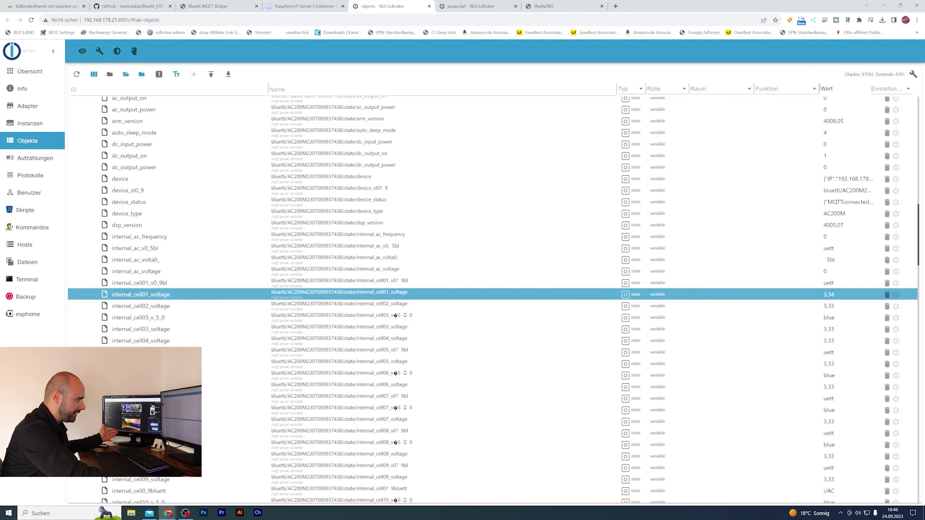
left_click(828, 306)
left_click(829, 329)
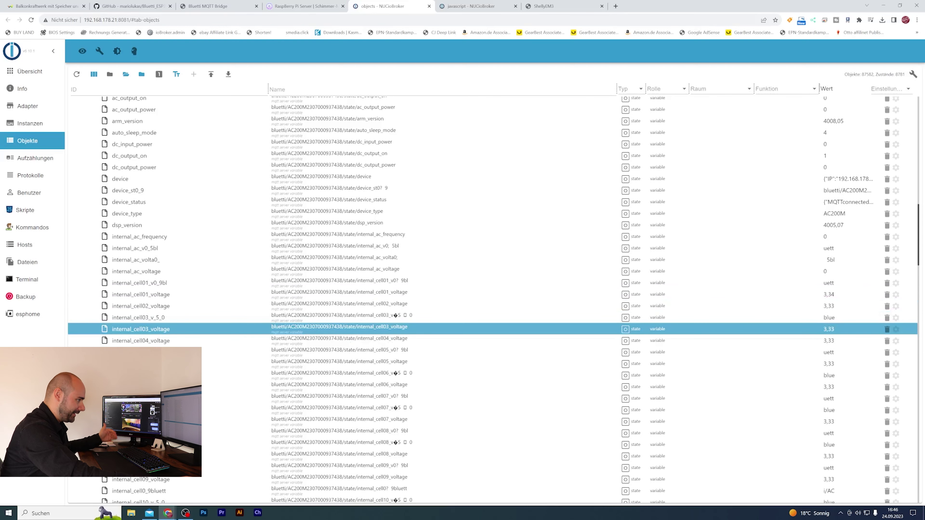
left_click(829, 340)
left_click(828, 352)
left_click(829, 364)
scroll(829, 375, "down", 7)
scroll(829, 376, "down", 8)
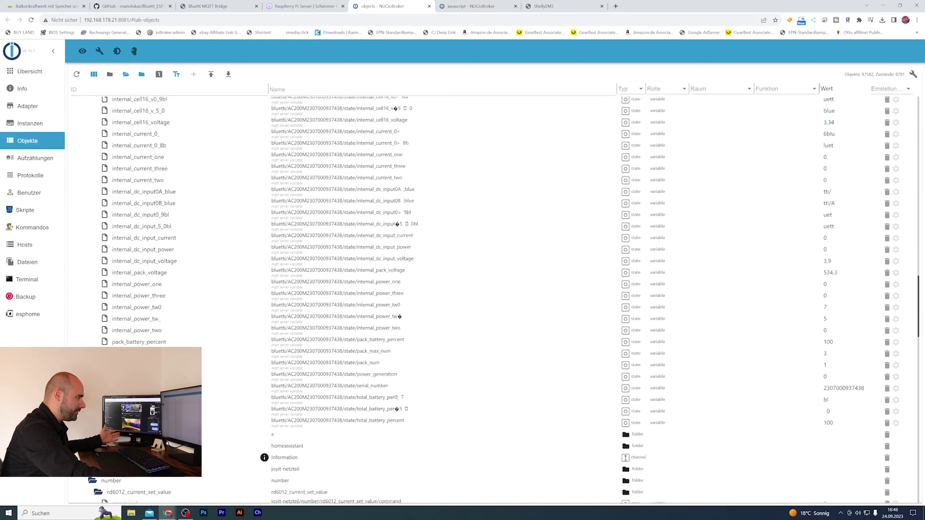
key("Down")
key("Down")
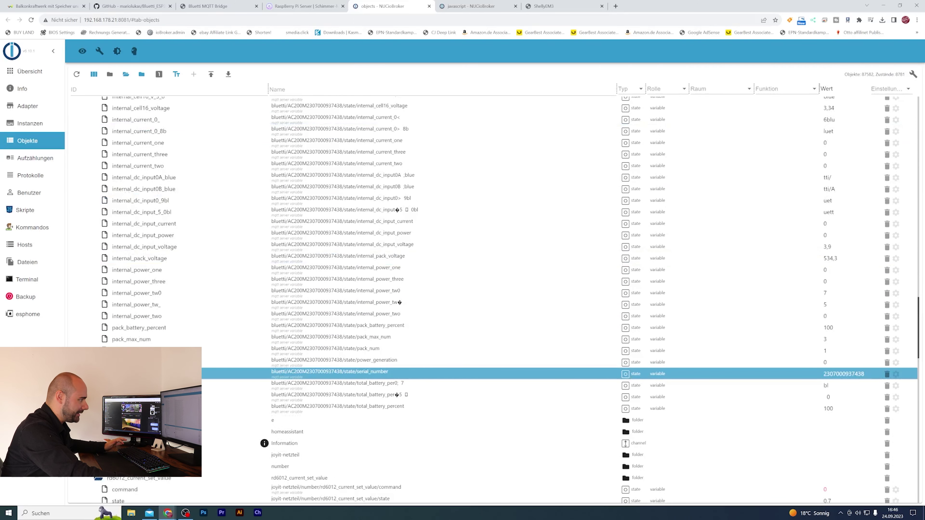
key("Down")
key("Down")
key("Down")
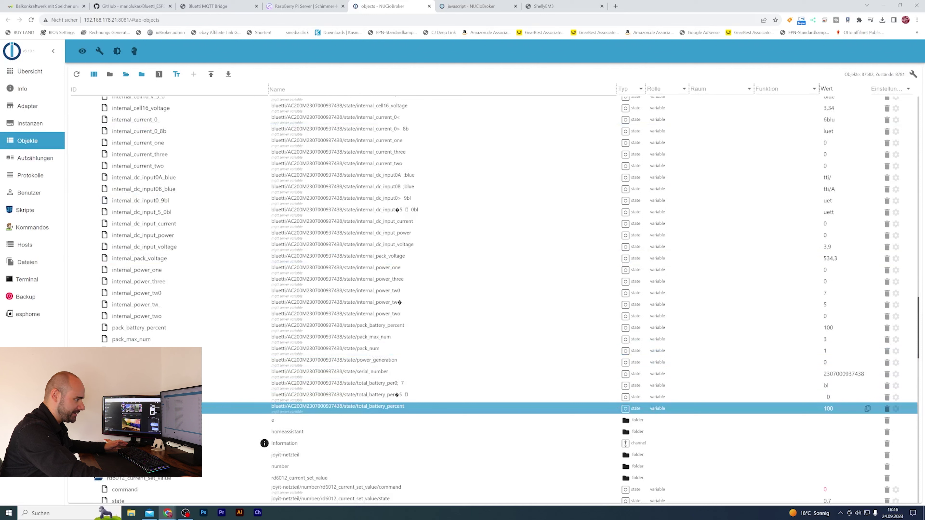
mouse_move(828, 408)
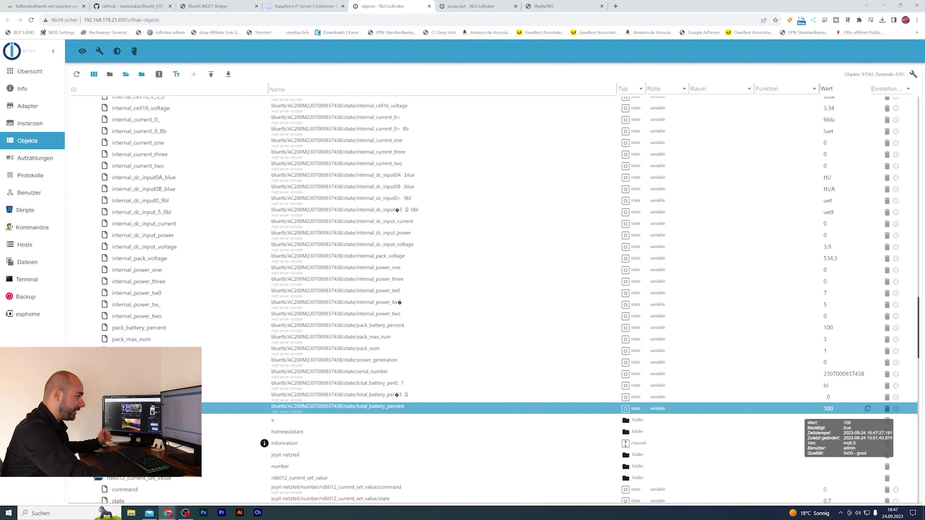
left_click(830, 258)
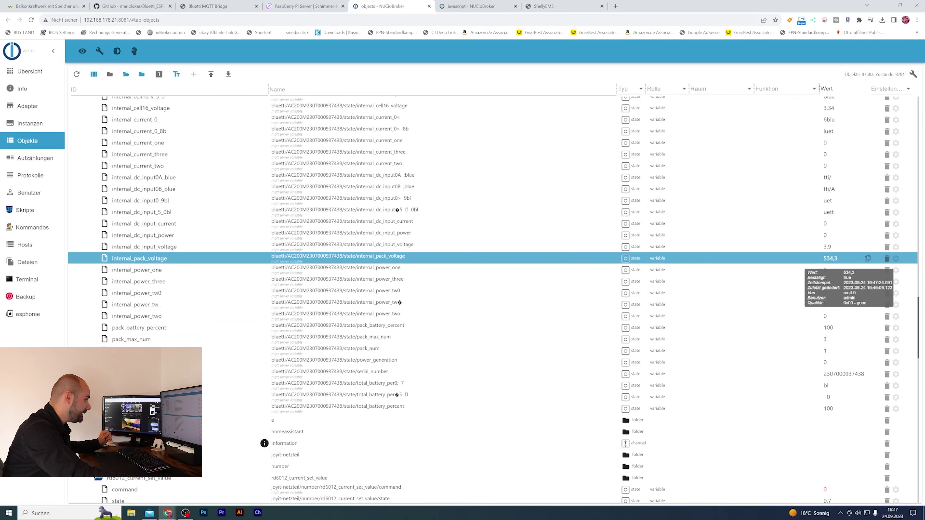
left_click(829, 327)
left_click(825, 362)
left_click(844, 374)
key("Up")
key("Up")
key("Up")
key("Up")
key("Up")
key("Up")
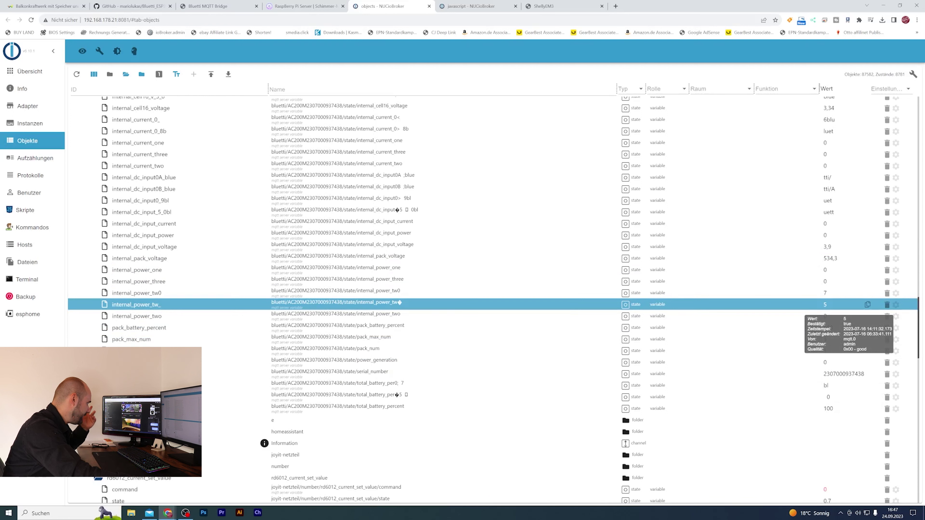
scroll(492, 300, "up", 1)
key("Down")
key("Down")
key("Down")
key("Down")
key("Down")
key("Down")
key("Down")
key("Down")
key("Up")
key("Up")
key("Up")
key("Up")
key("Up")
key("Up")
key("Up")
key("Up")
key("Up")
key("Up")
scroll(493, 300, "up", 1)
key("Up")
key("Up")
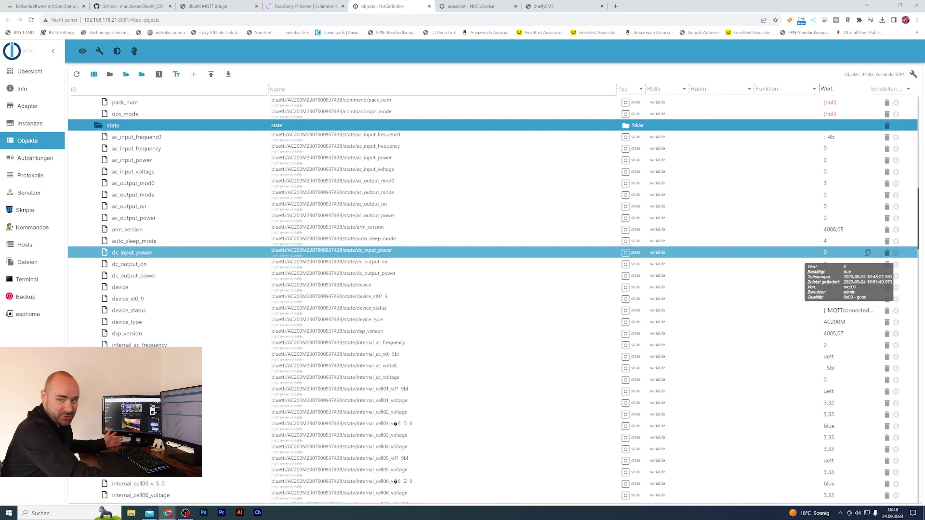
scroll(827, 252, "down", 20)
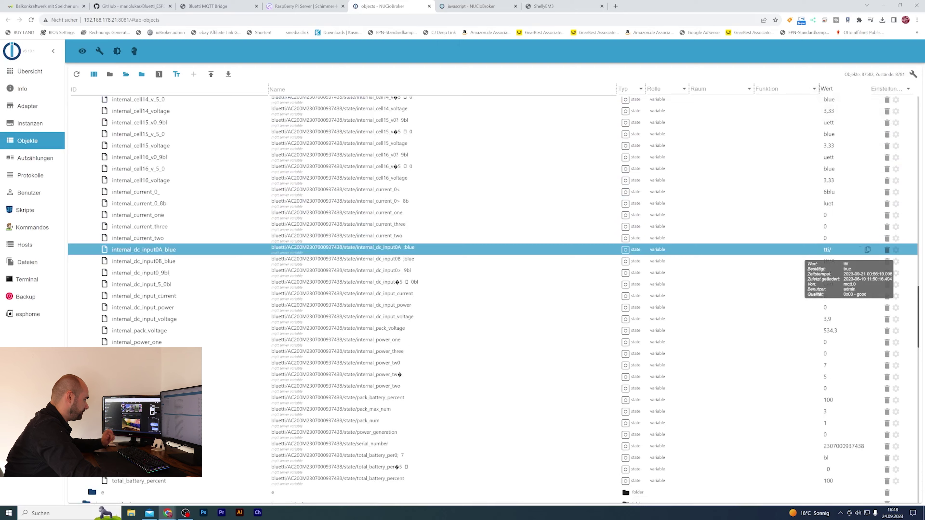
scroll(848, 250, "down", 1)
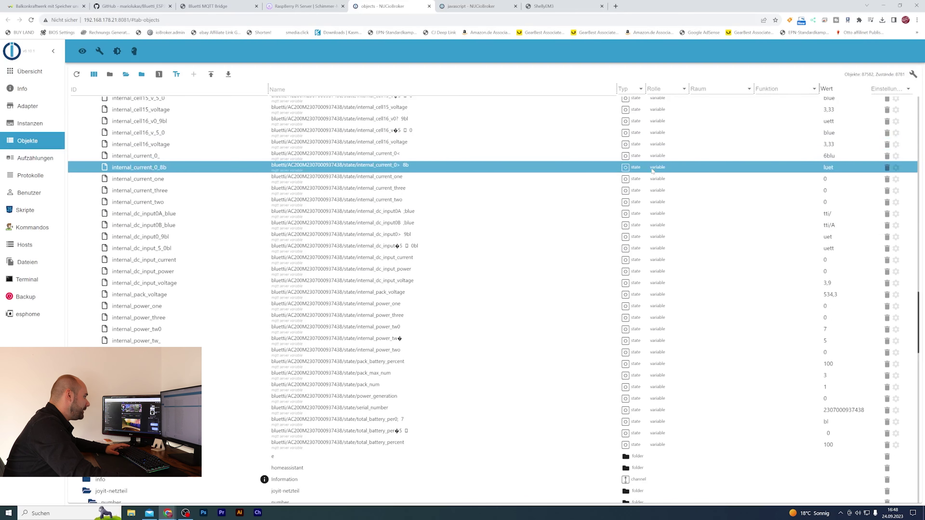
scroll(547, 290, "down", 4)
scroll(547, 290, "up", 1)
scroll(393, 269, "up", 4)
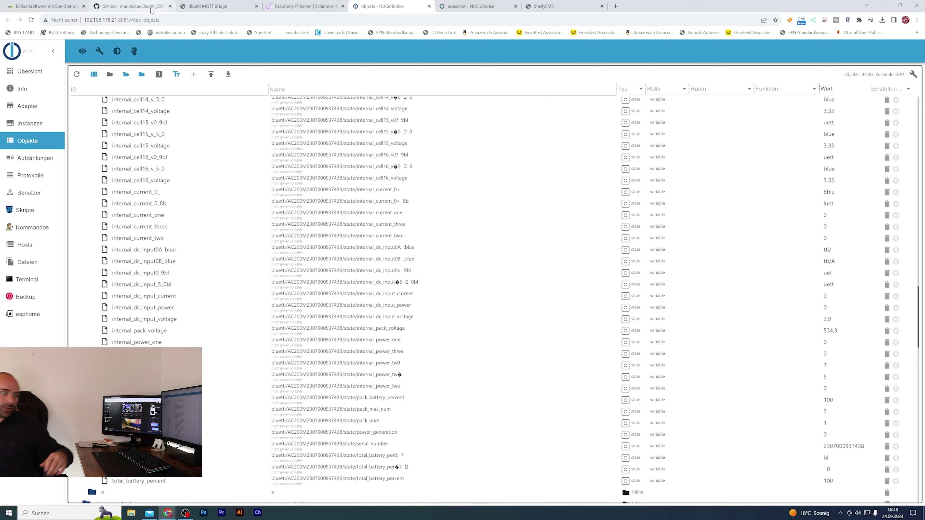
- Browse the forum's ESPHome post and view the repository settings screenshot enlarged
left_click(46, 6)
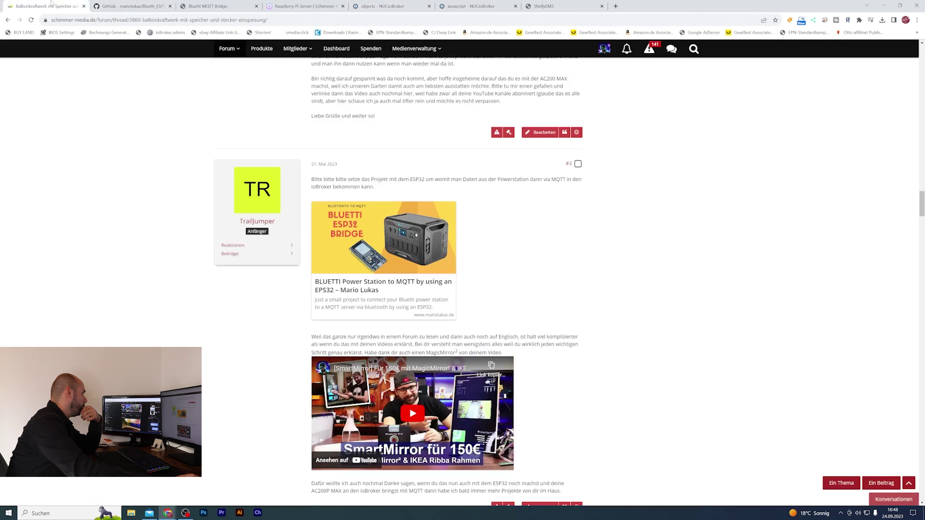
scroll(446, 277, "up", 15)
scroll(564, 365, "down", 20)
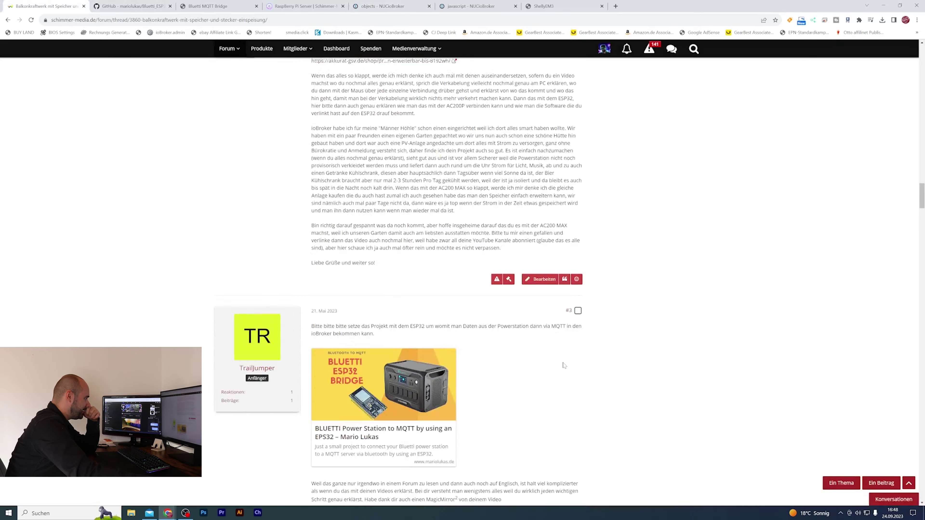
scroll(563, 365, "down", 6)
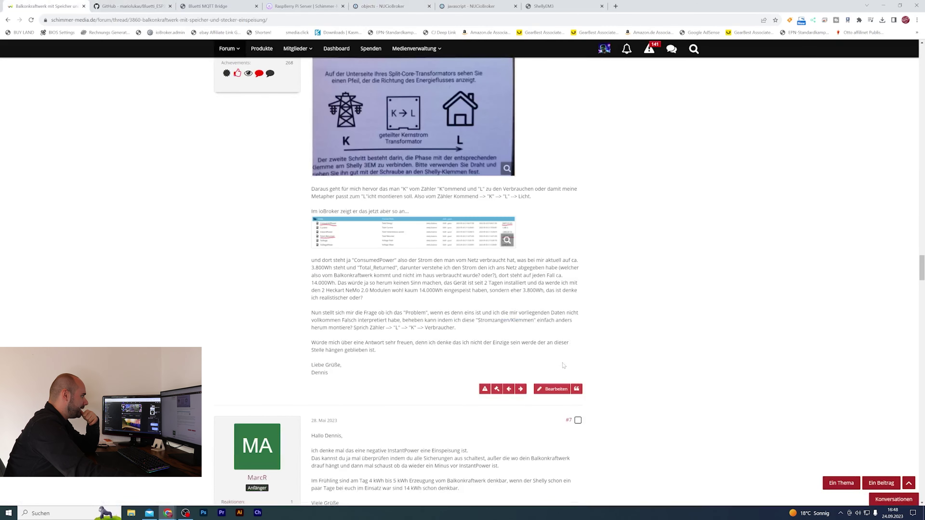
scroll(562, 365, "down", 13)
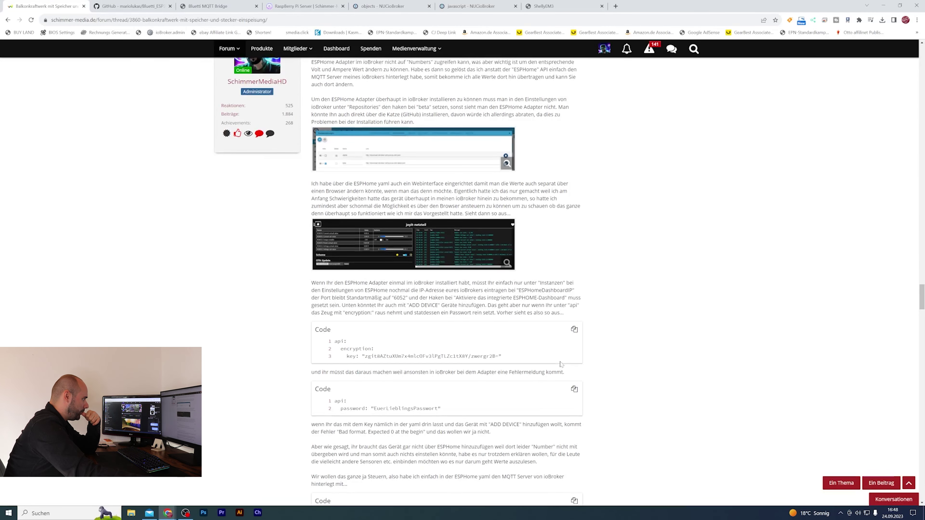
scroll(560, 365, "up", 4)
scroll(561, 364, "down", 2)
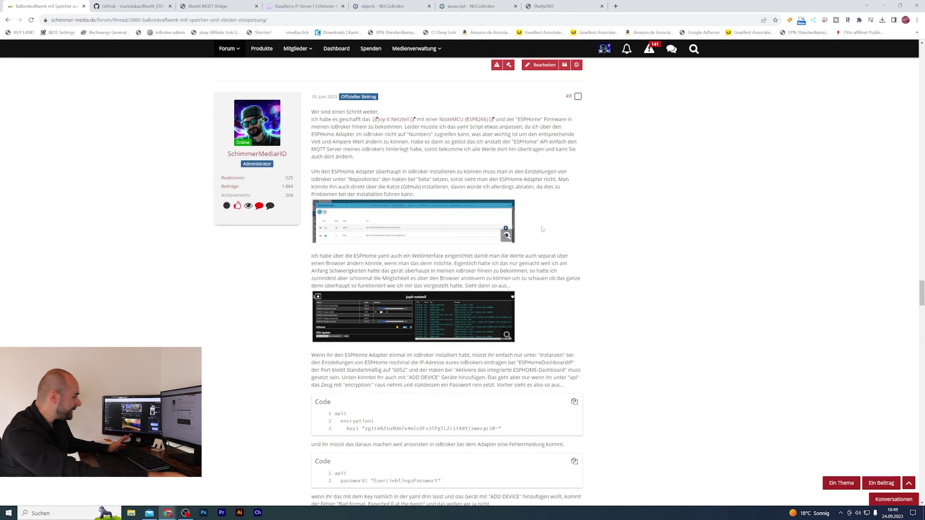
left_click(389, 214)
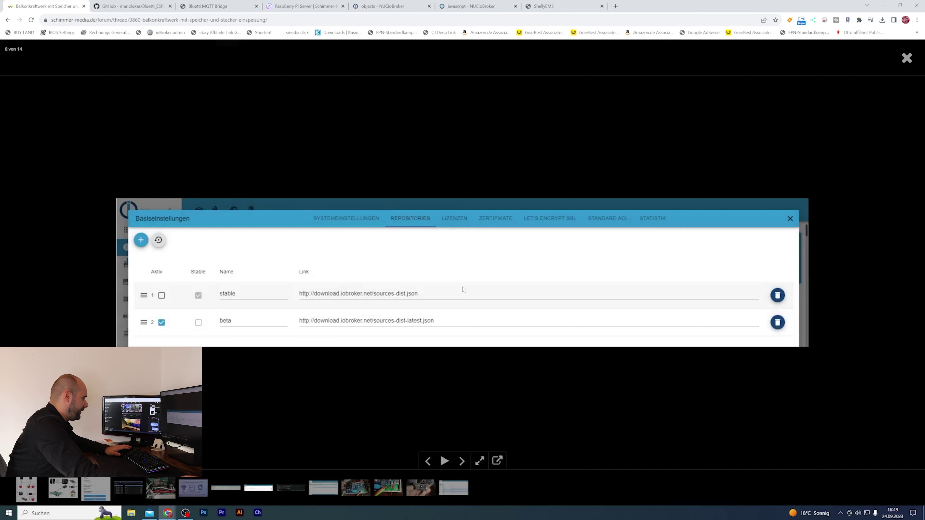
left_click(675, 386)
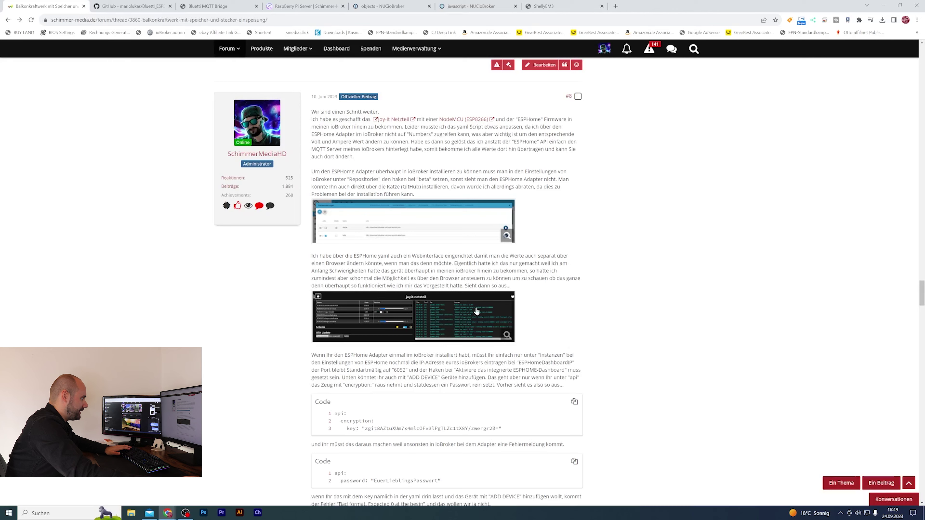
- View the enlarged joyit-netzteil dashboard screenshot, then go back to the ioBroker objects list
scroll(446, 282, "down", 1)
left_click(365, 283)
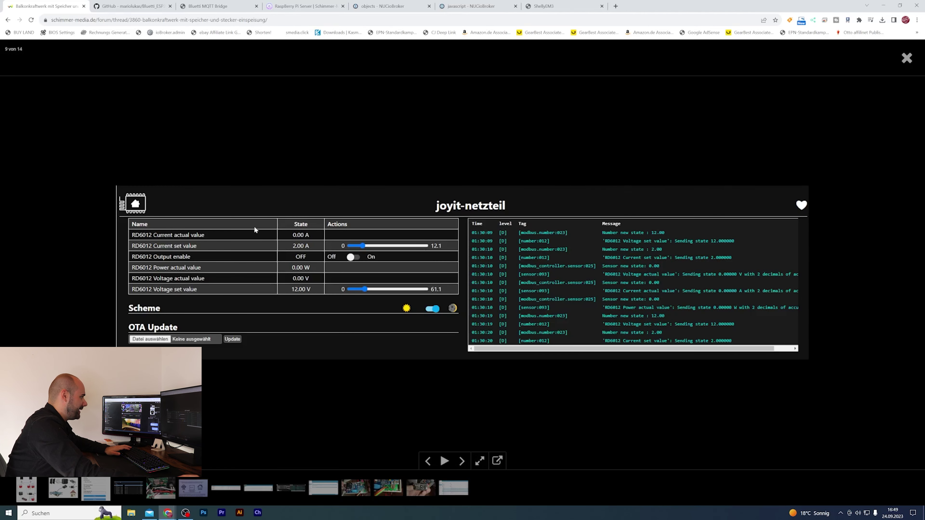
left_click(907, 59)
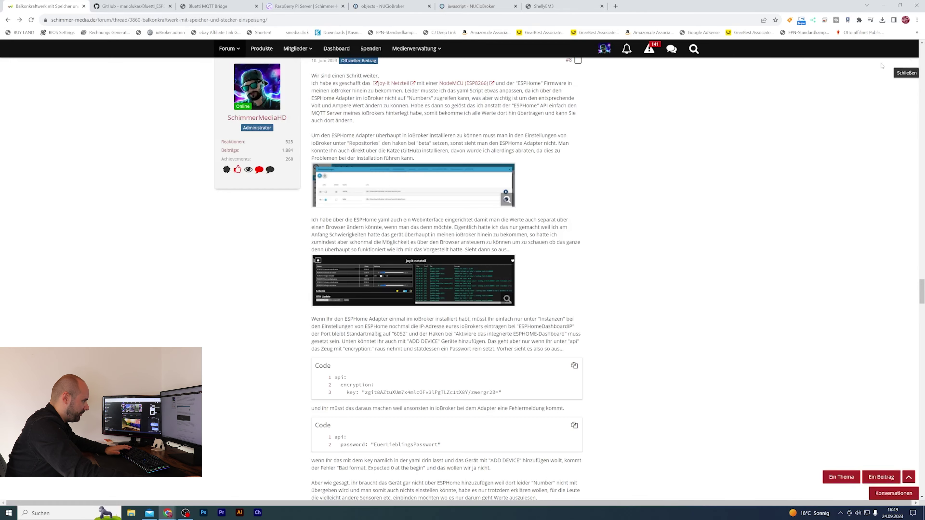
scroll(317, 302, "down", 2)
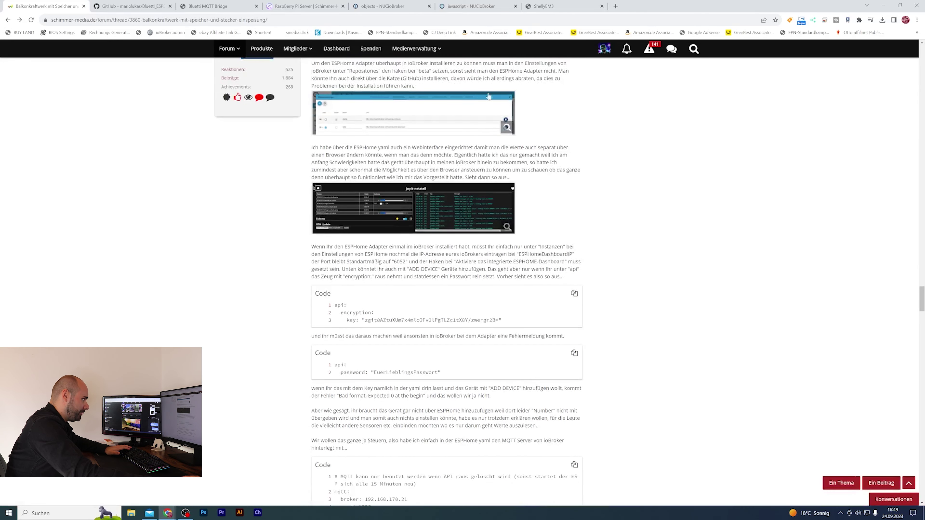
scroll(577, 248, "up", 1)
scroll(576, 248, "up", 3)
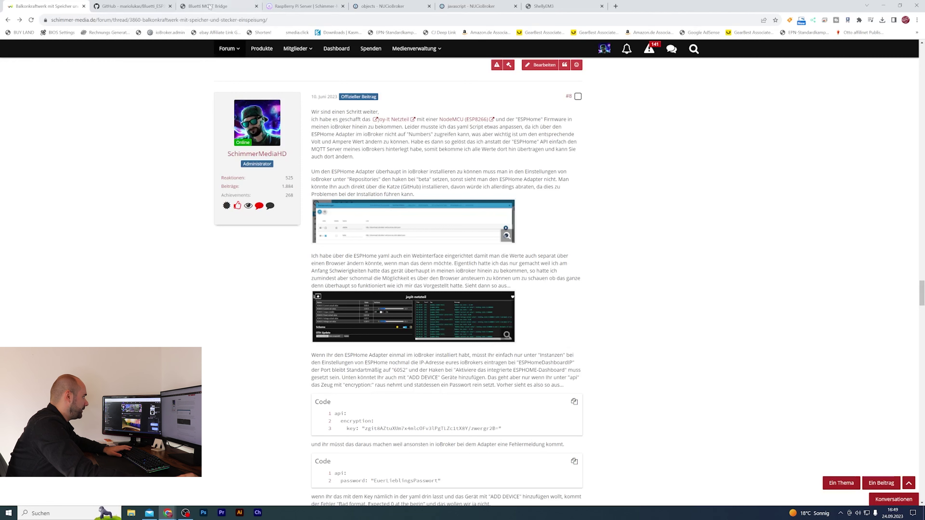
left_click(383, 5)
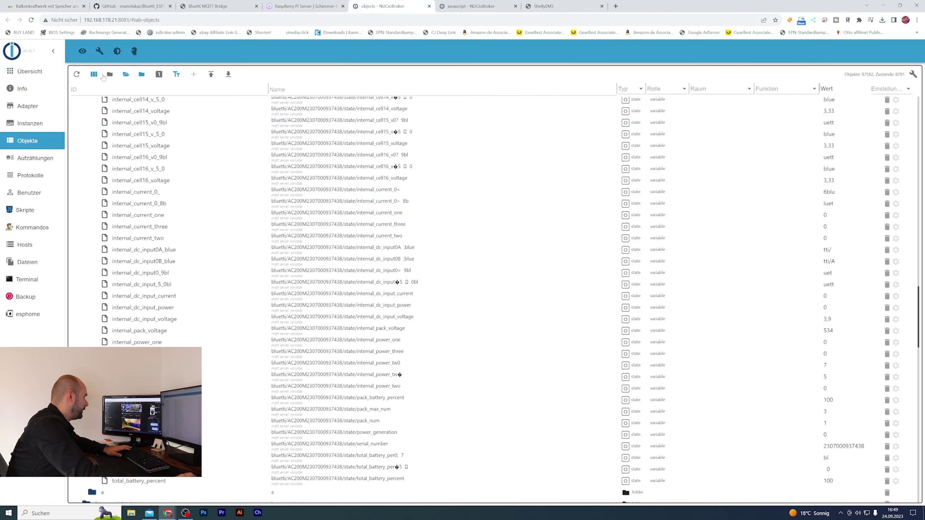
- From Adapters, check the Basiseinstellungen repositories (only stable active) and close without saving
left_click(40, 109)
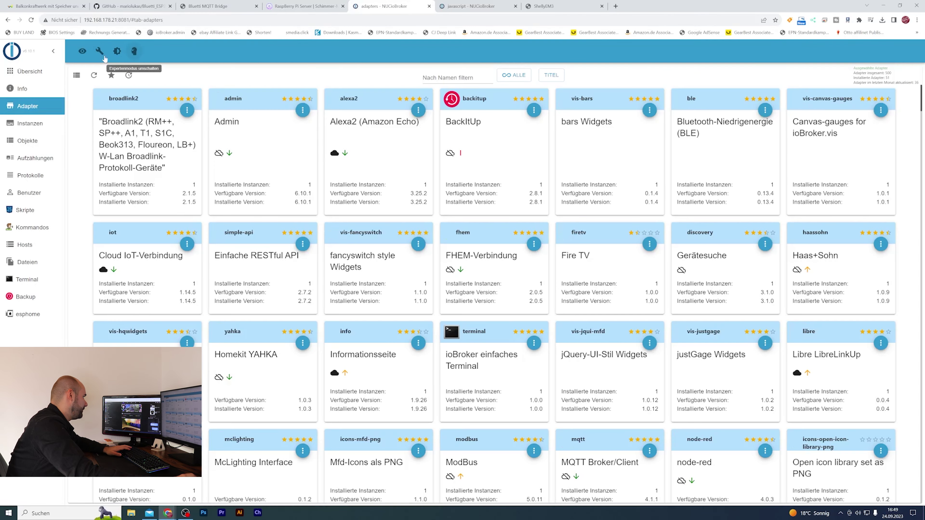
left_click(99, 51)
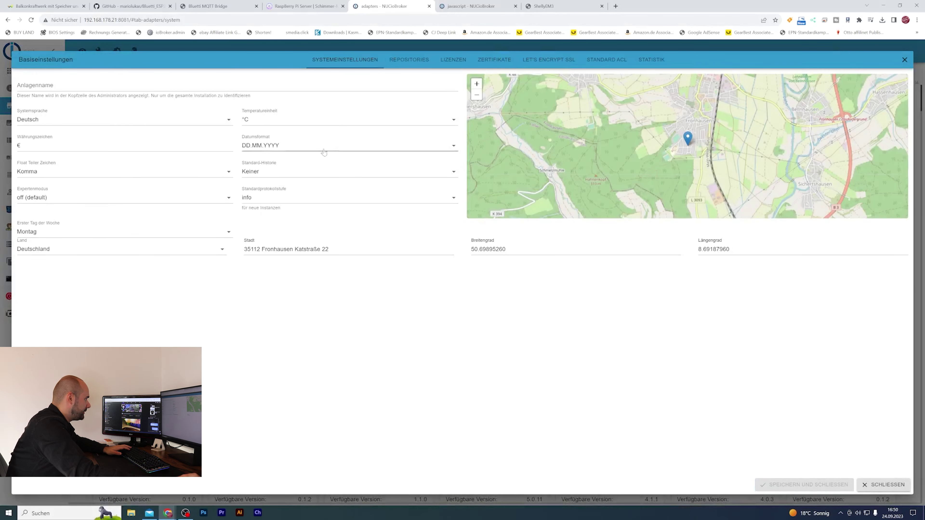
left_click(402, 62)
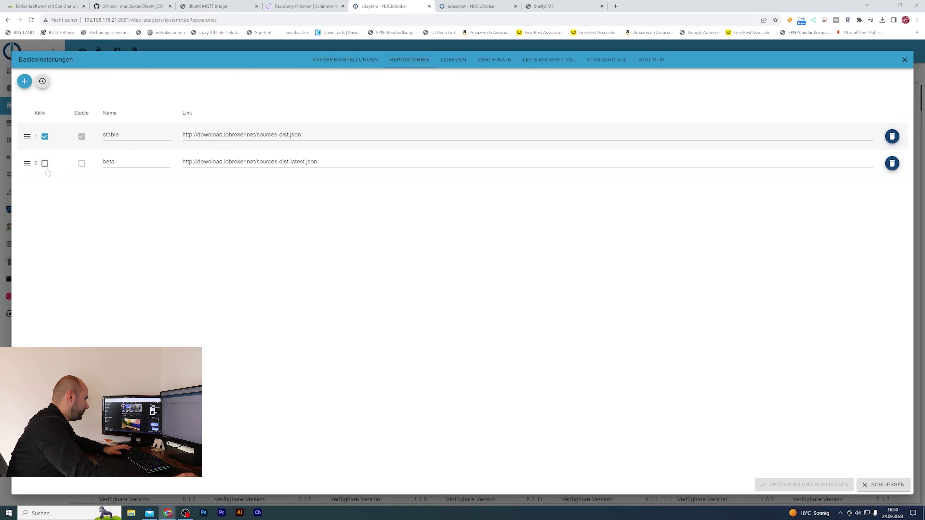
left_click(884, 485)
- Open the ESPHome dashboard showing joyit-netzteil offline, then return to the Balkonkraftwerk forum thread
scroll(489, 277, "down", 3)
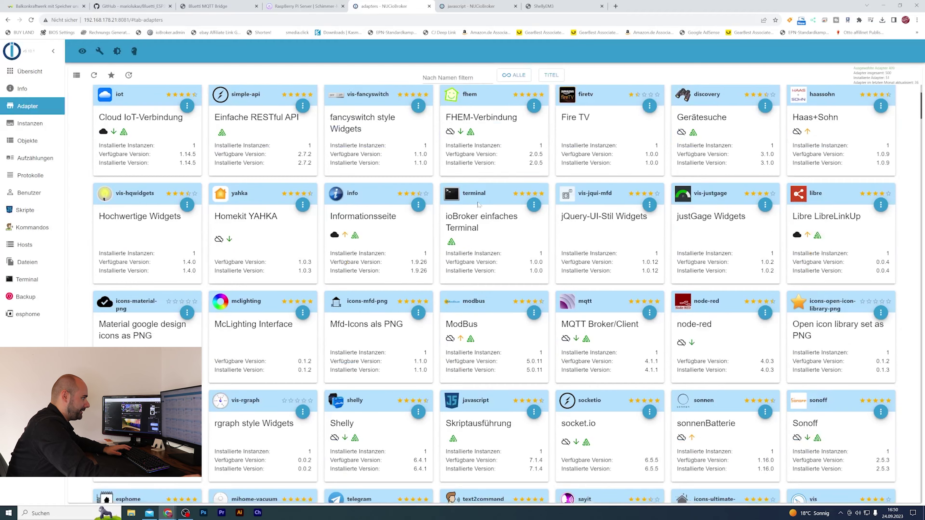
scroll(490, 277, "up", 3)
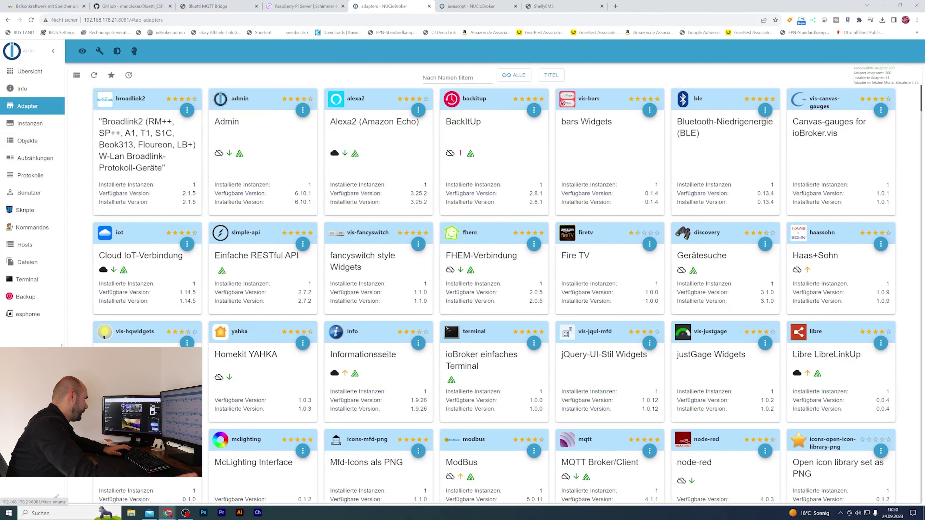
left_click(29, 321)
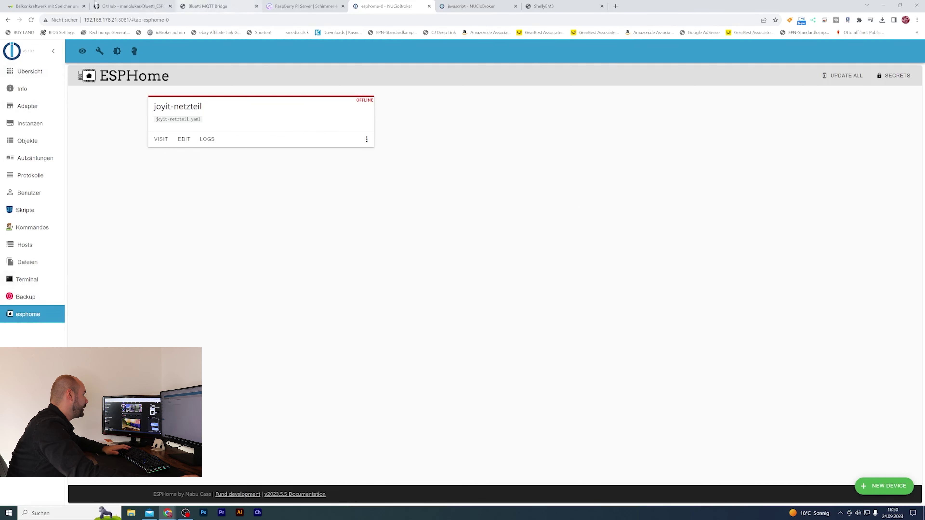
left_click(54, 5)
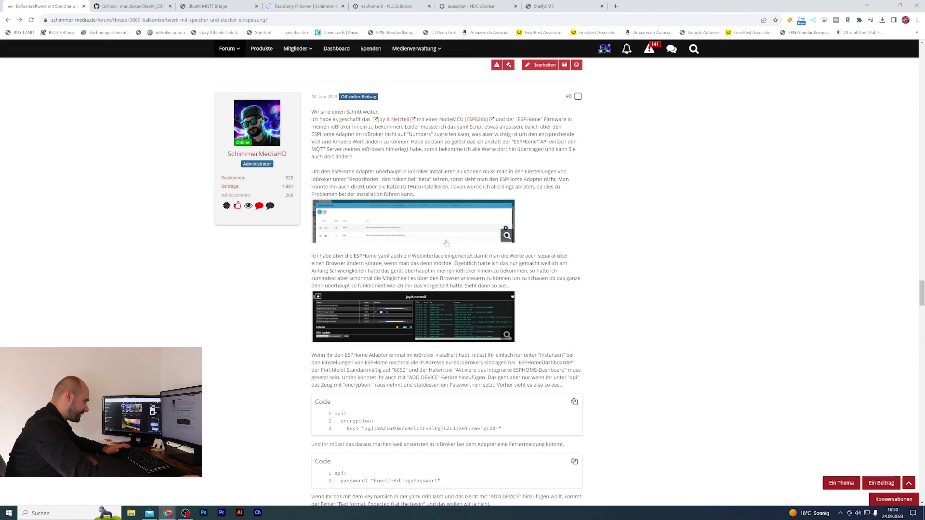
scroll(457, 314, "down", 3)
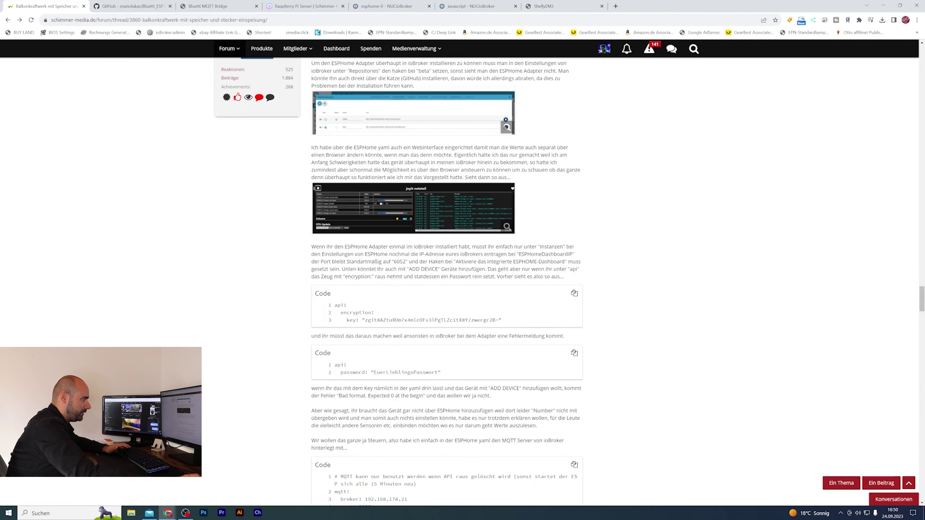
scroll(385, 235, "down", 4)
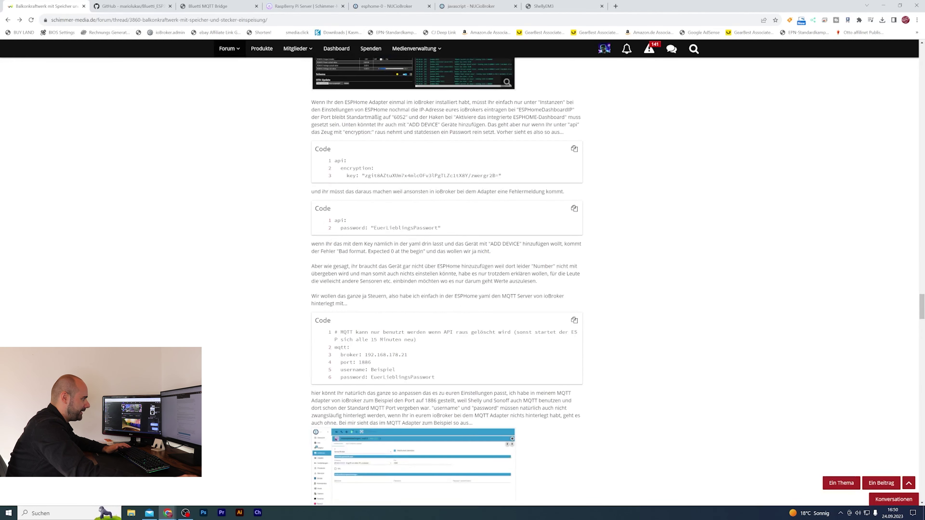
scroll(422, 236, "down", 2)
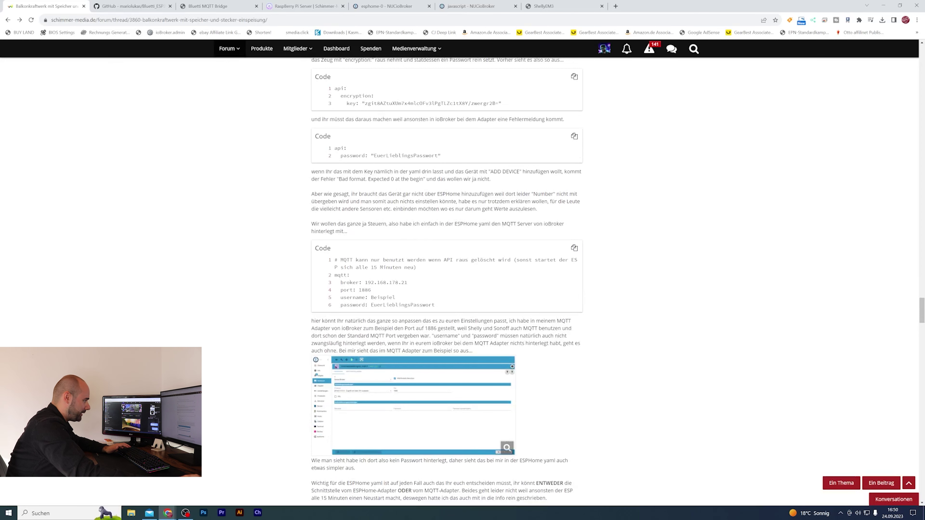
scroll(373, 161, "down", 2)
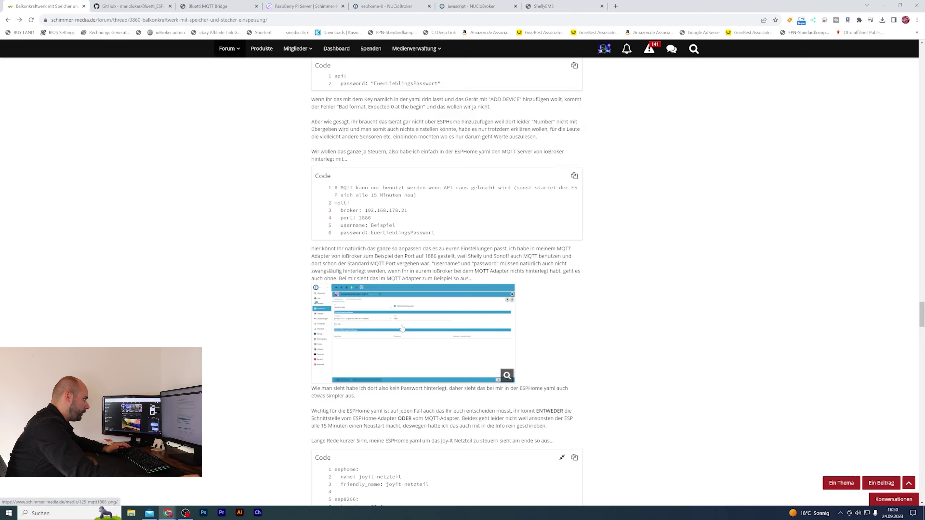
scroll(402, 327, "down", 5)
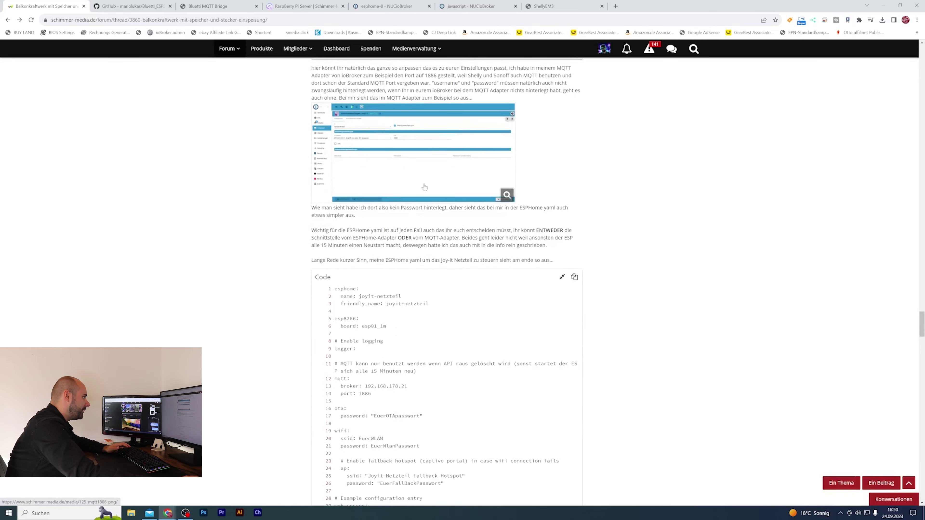